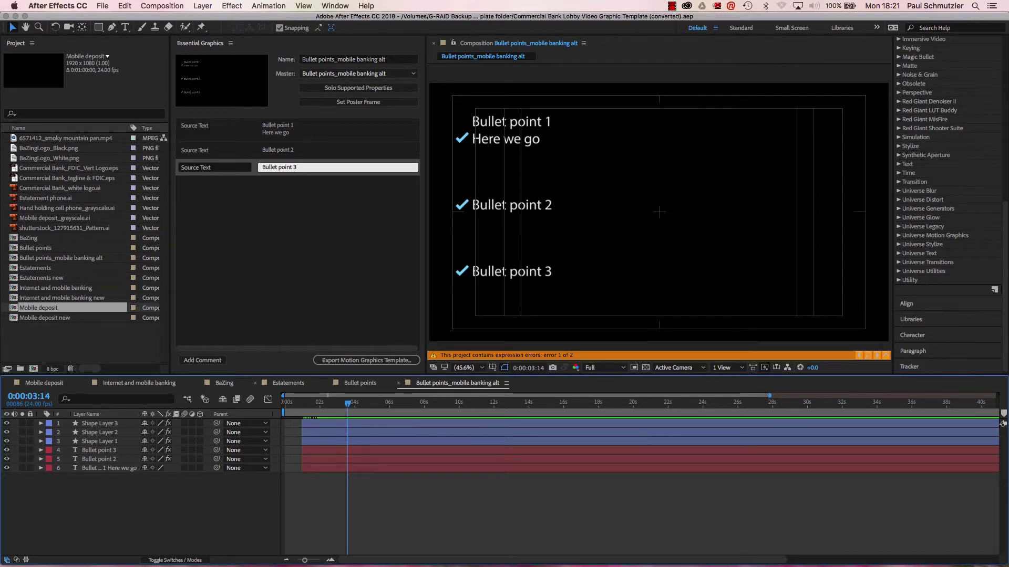
# Review the Estatements, BaZing and Bullet points compositions, previewing their graphics along the timeline.
pyautogui.click(288, 383)
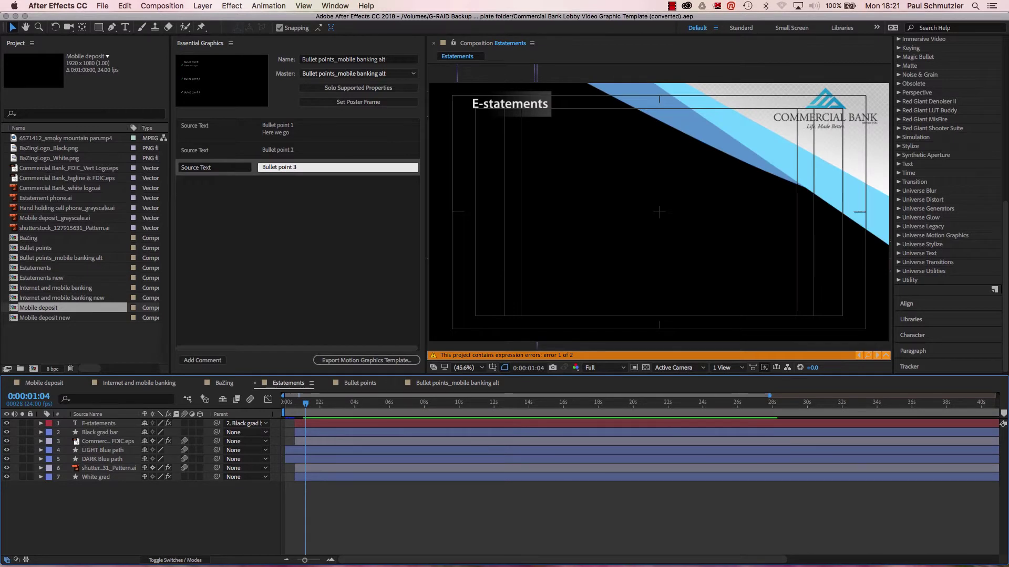
pyautogui.click(224, 383)
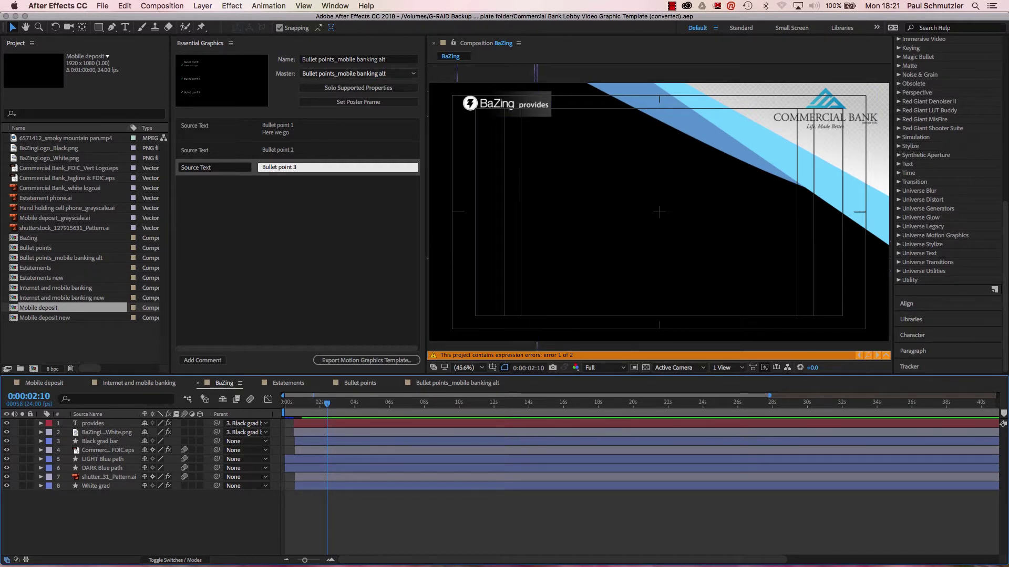
pyautogui.press('space')
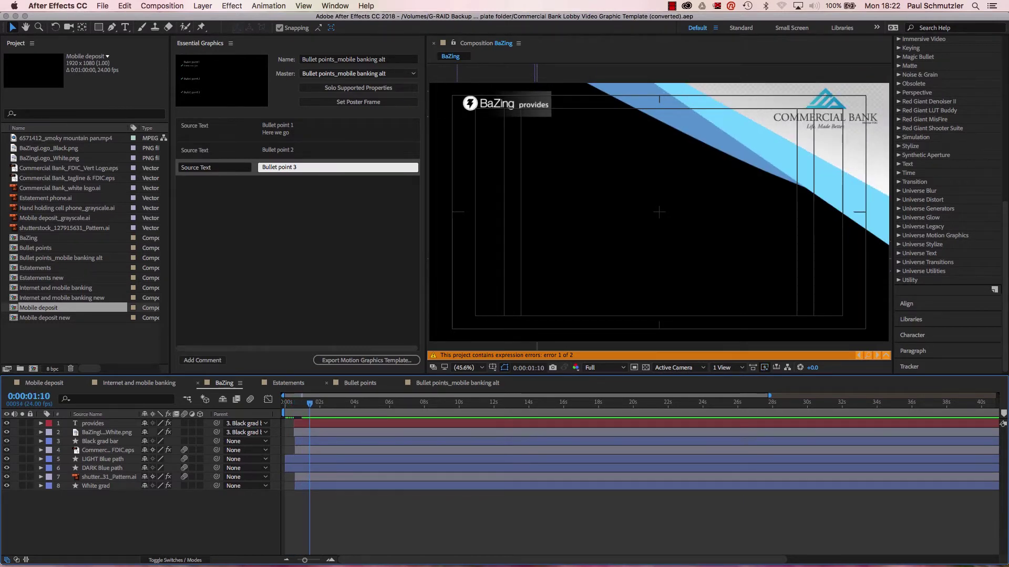
pyautogui.click(360, 383)
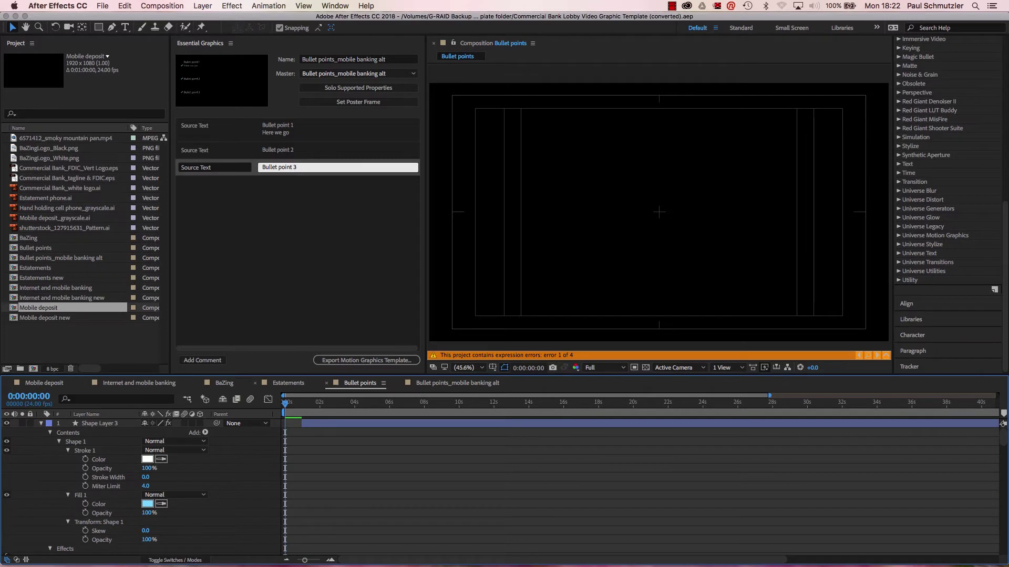
pyautogui.click(334, 403)
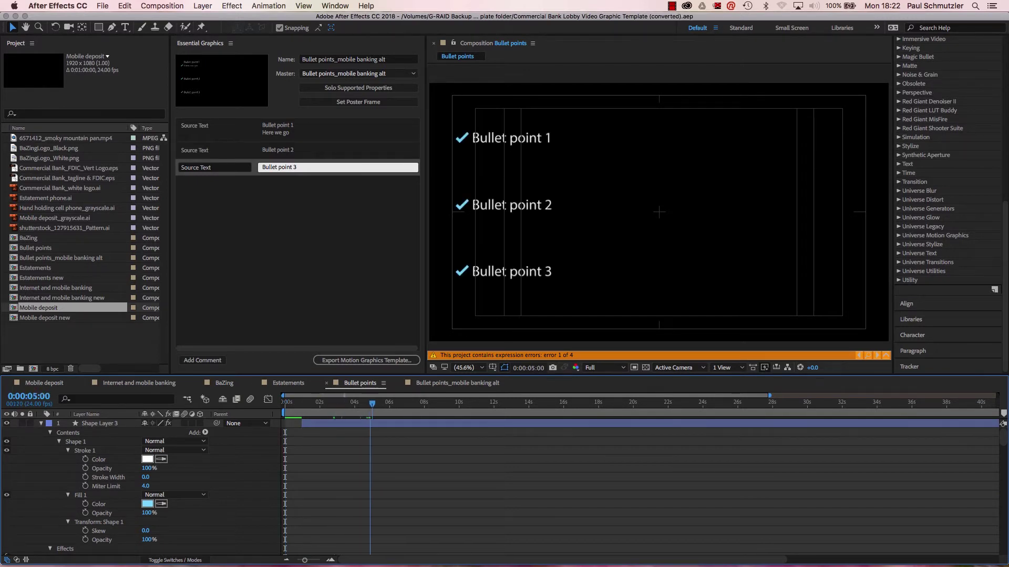
pyautogui.moveTo(372, 404); pyautogui.dragTo(385, 404)
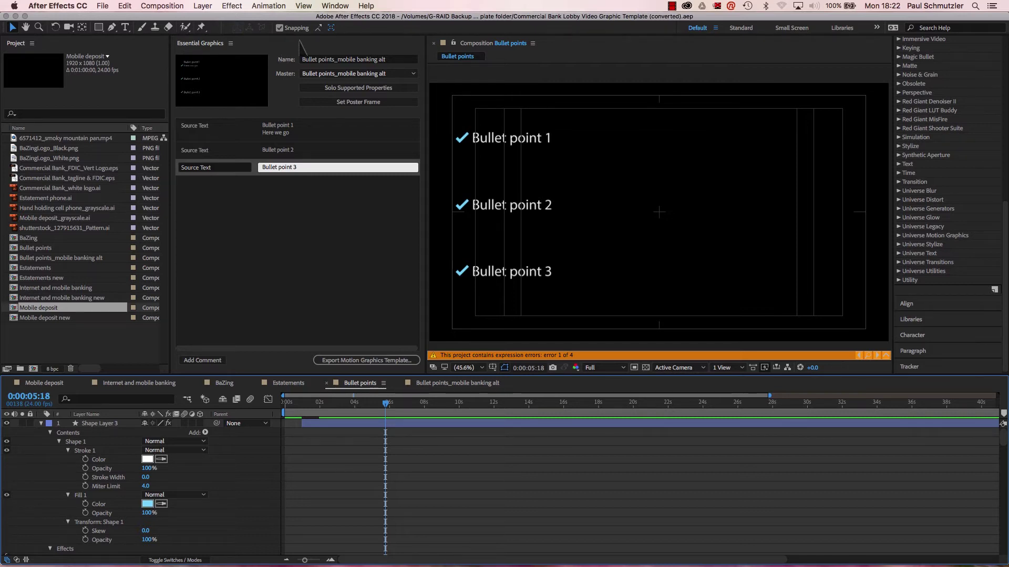
# Examine the available master compositions and the first bullet's source text for the motion graphics template, then preview an earlier frame of Bullet points.
pyautogui.click(412, 73)
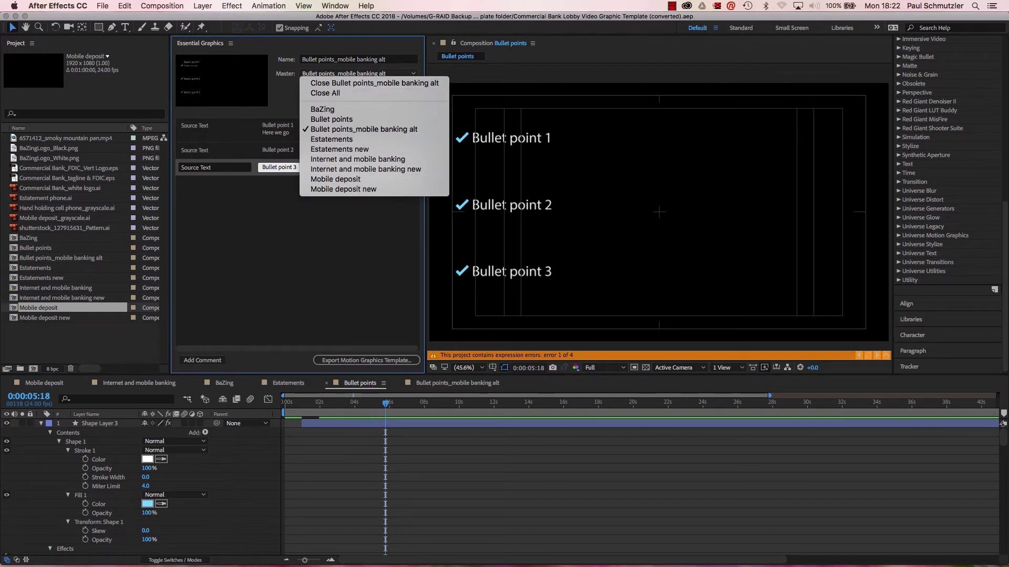
pyautogui.press('Escape')
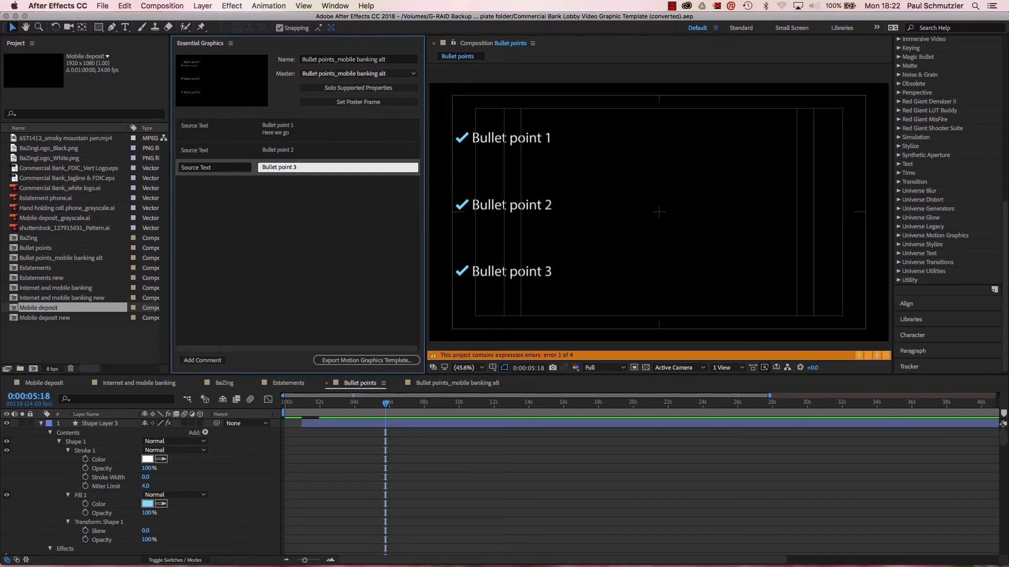
pyautogui.click(338, 129)
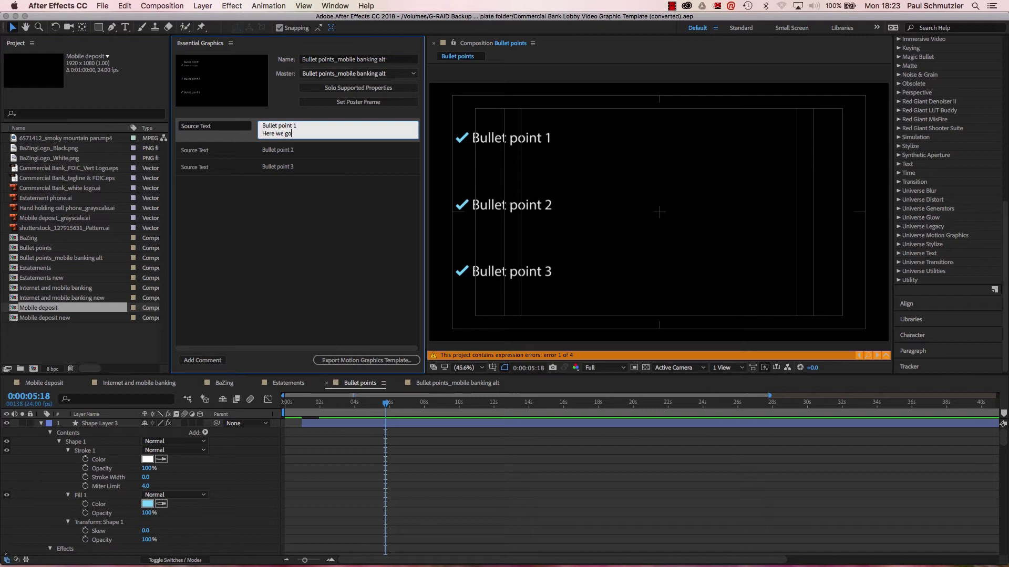
pyautogui.moveTo(385, 404); pyautogui.dragTo(333, 402)
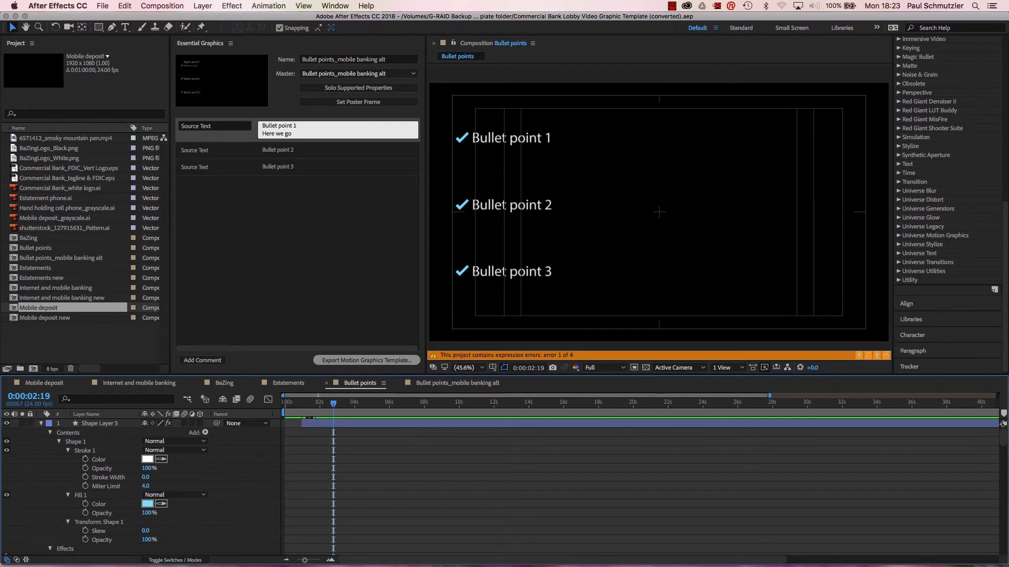
# Switch to Premiere Pro, place the Bullet points_mobile banking alt template on V4 at 00;06;04;17, and preview it at 00;06;11;00.
pyautogui.click(723, 541)
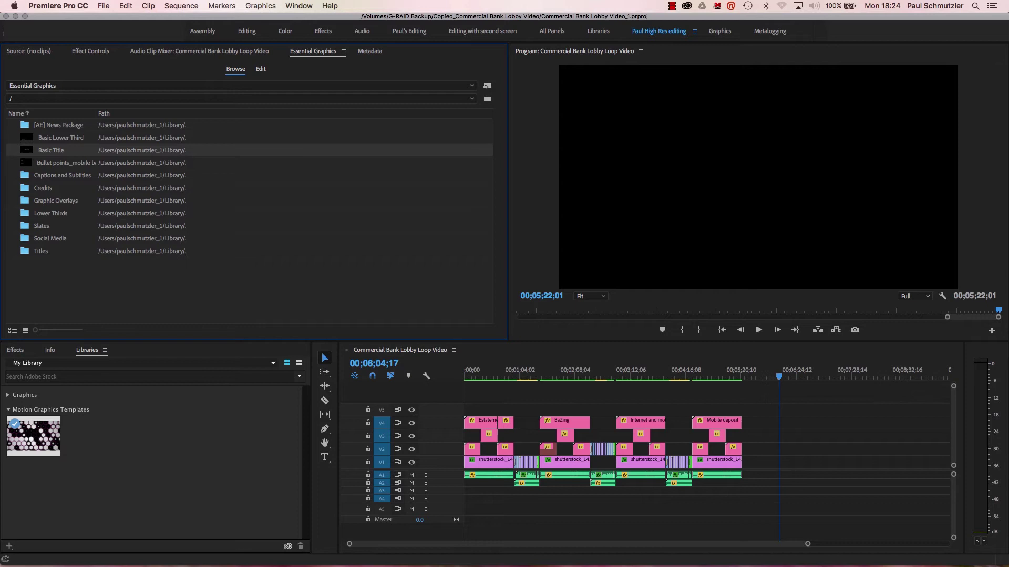
pyautogui.click(65, 163)
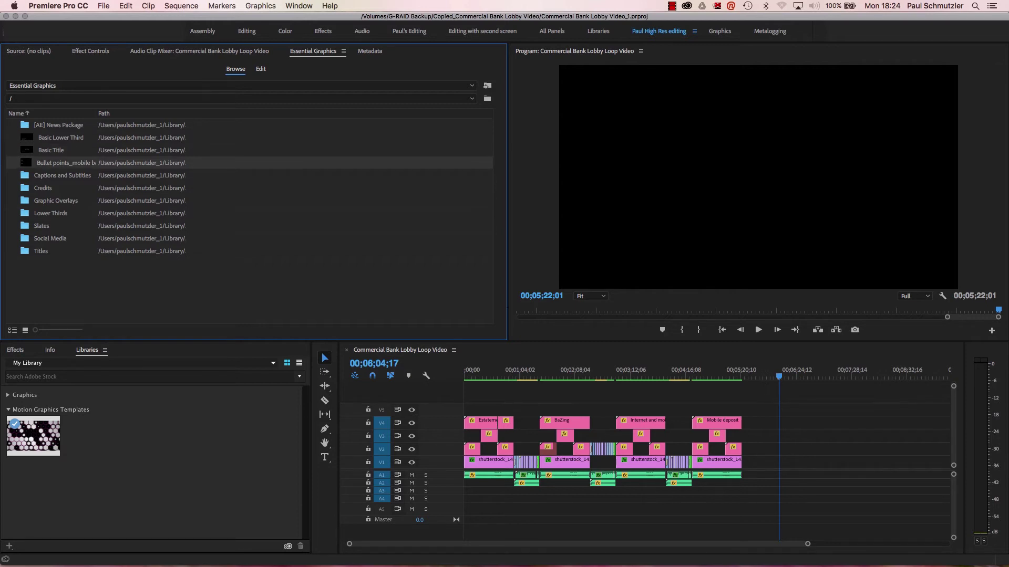
pyautogui.moveTo(63, 163); pyautogui.dragTo(804, 423)
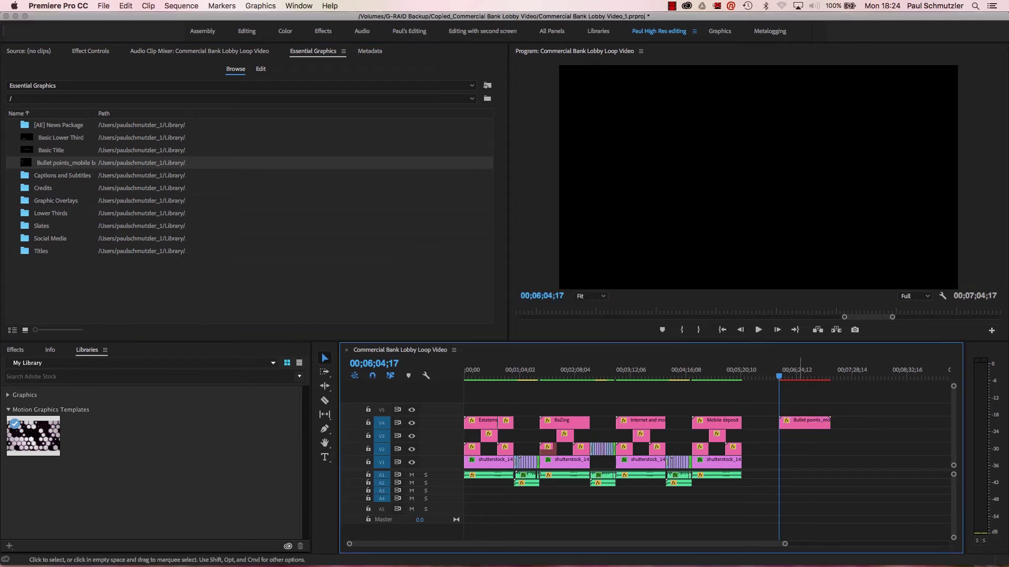
pyautogui.moveTo(800, 372); pyautogui.dragTo(781, 372)
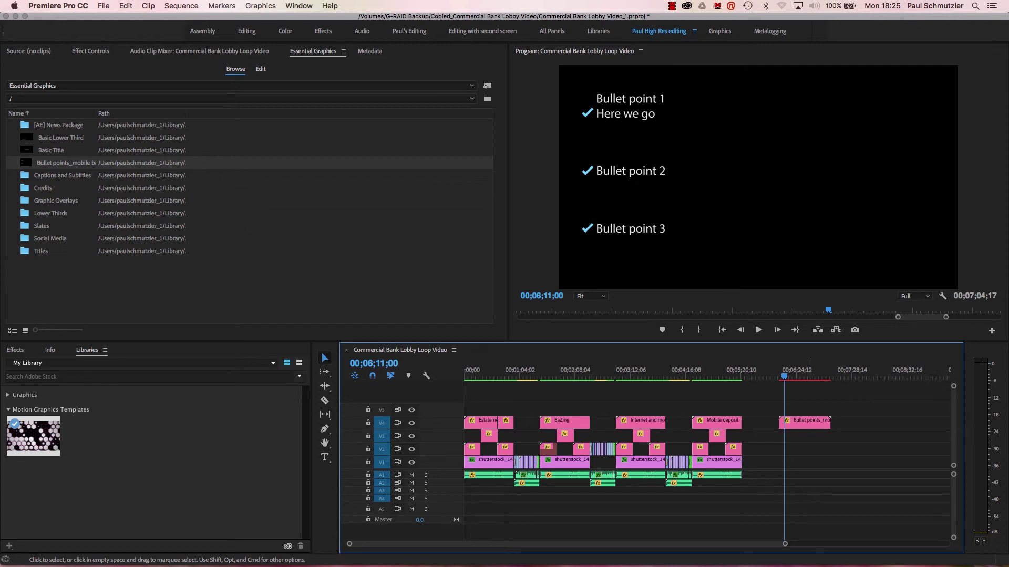
# Set the first bullet's two source text lines in the placed template clip to "Here is new text" and "Text 1".
pyautogui.click(811, 423)
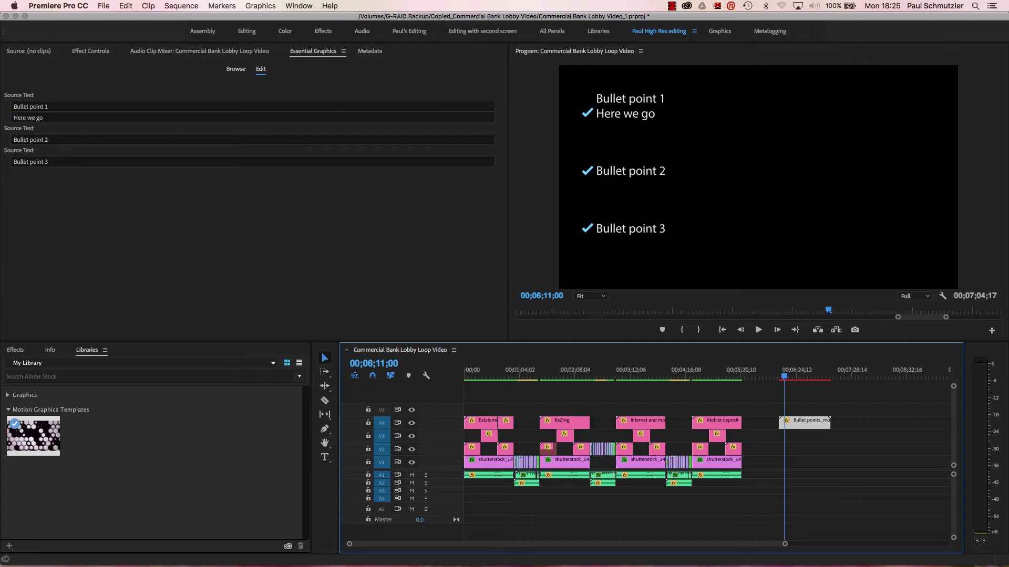
pyautogui.hotkey('shift', '5')
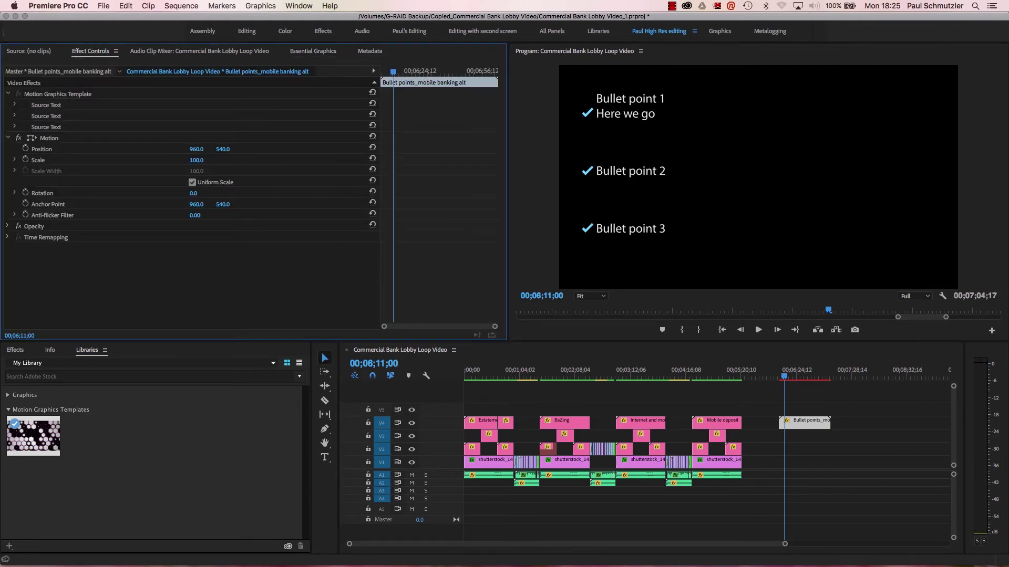
pyautogui.click(15, 104)
pyautogui.click(15, 138)
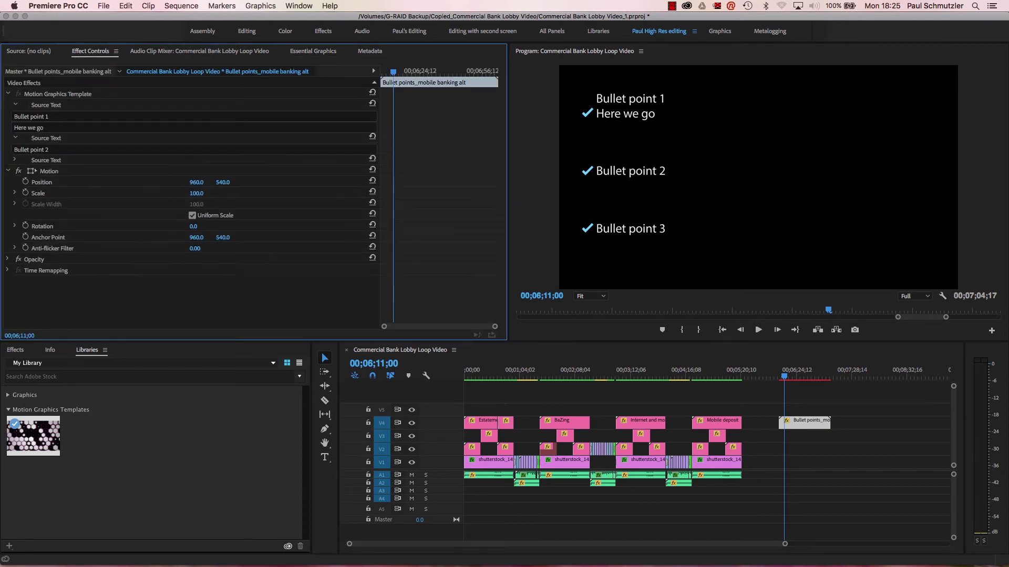
pyautogui.click(15, 159)
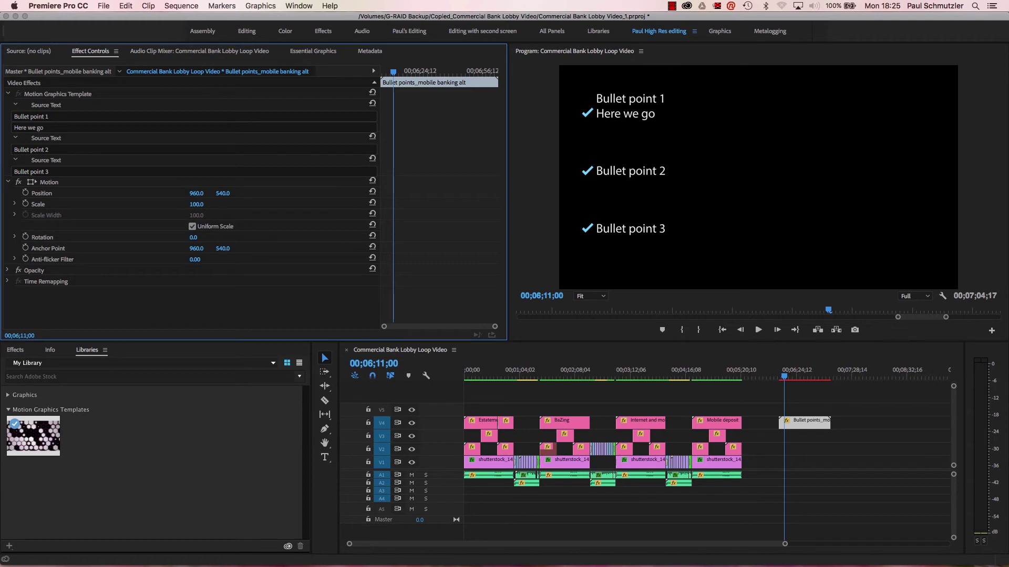
pyautogui.moveTo(50, 117); pyautogui.dragTo(14, 117)
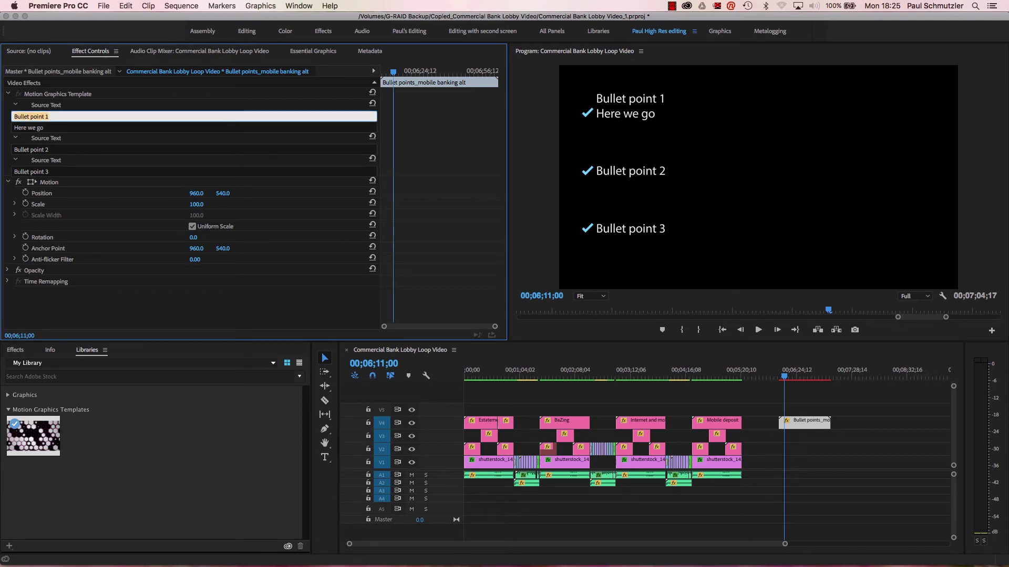
pyautogui.write('Here is new text')
pyautogui.press('Tab')
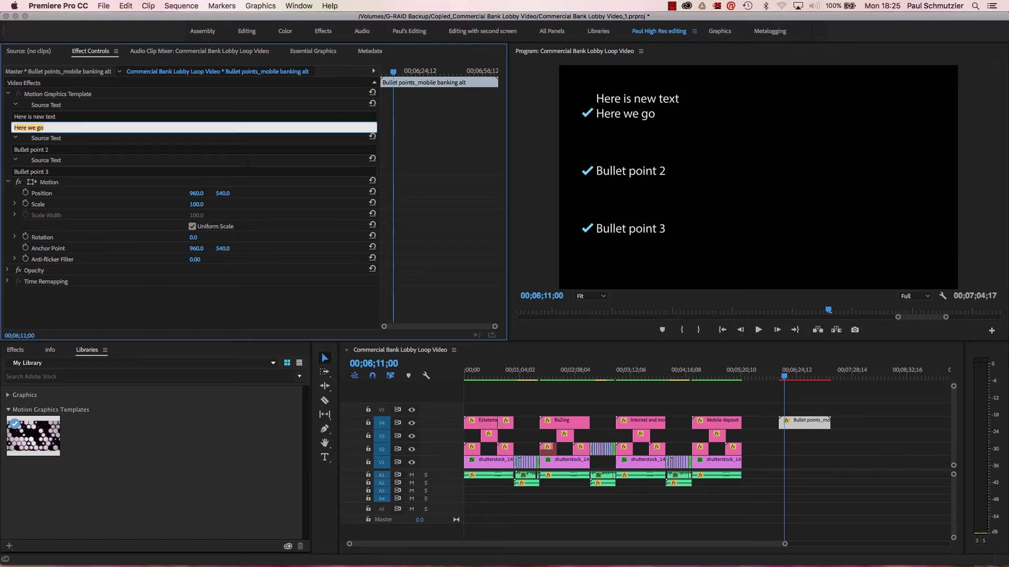
pyautogui.write('Text 1')
pyautogui.press('Tab')
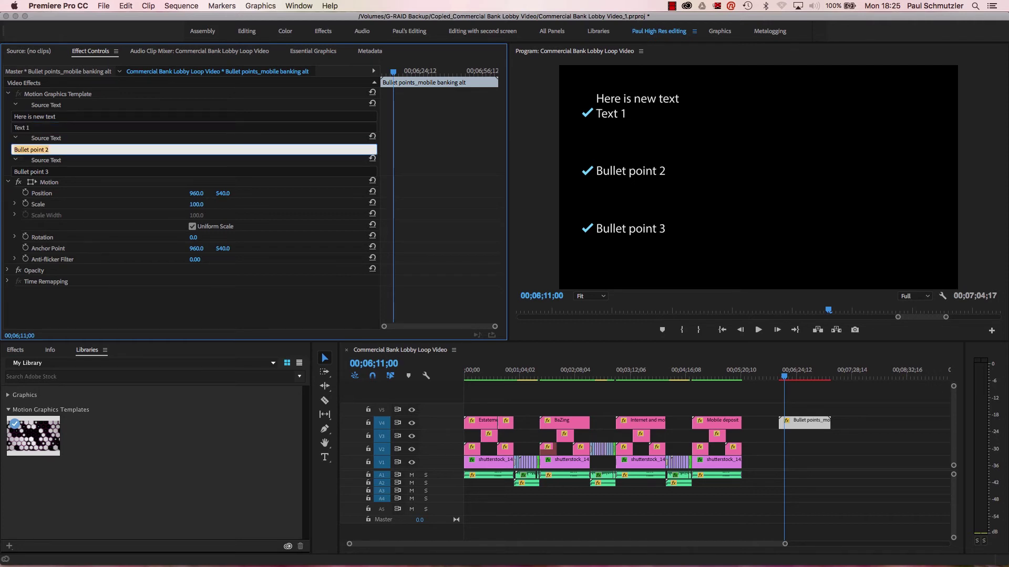
# Set the second bullet to "Text 2" and fill the third with repeated copies of "Here is some long text.".
pyautogui.write('Text 2')
pyautogui.press('Tab')
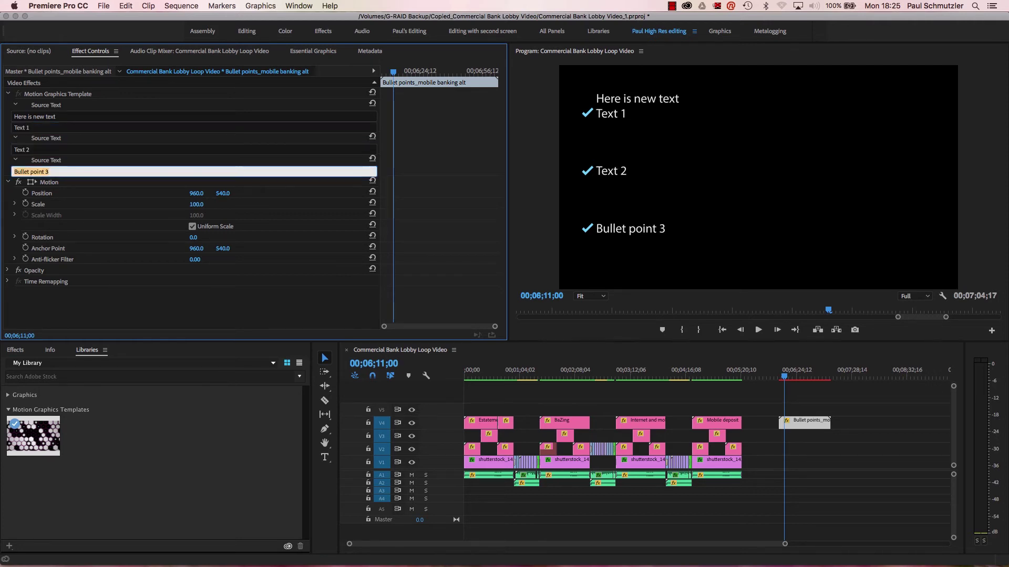
pyautogui.write('Here is some long text')
pyautogui.press('super+a')
pyautogui.press('super+v')
pyautogui.press('super+v')
pyautogui.press('super+v')
pyautogui.press('super+v')
pyautogui.press('super+v')
pyautogui.press('super+v')
pyautogui.press('super+v')
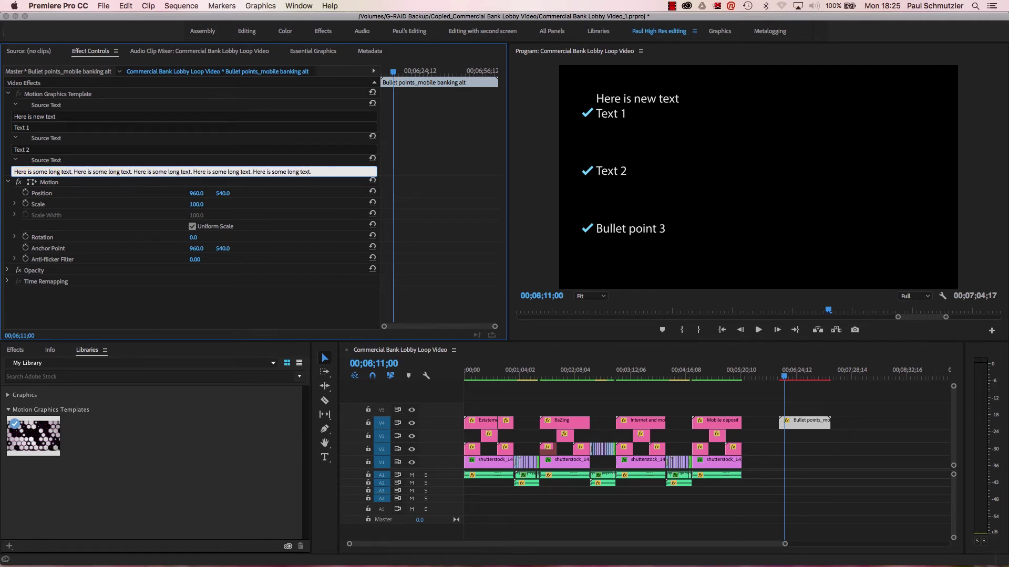
pyautogui.press('Return')
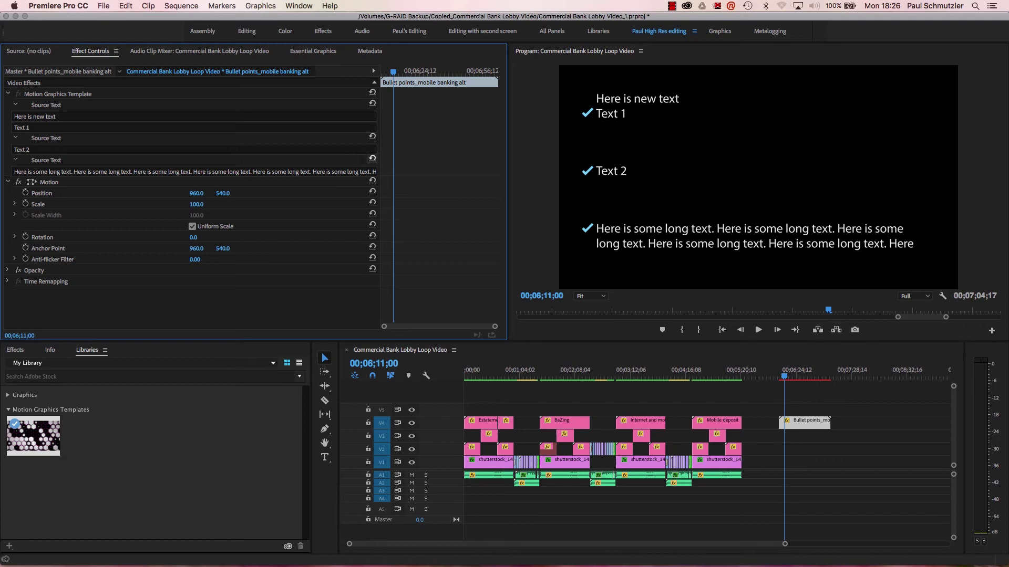
# Clear the second and third bullets' text and the first line of the first bullet in the template clip.
pyautogui.click(21, 150)
pyautogui.press('BackSpace')
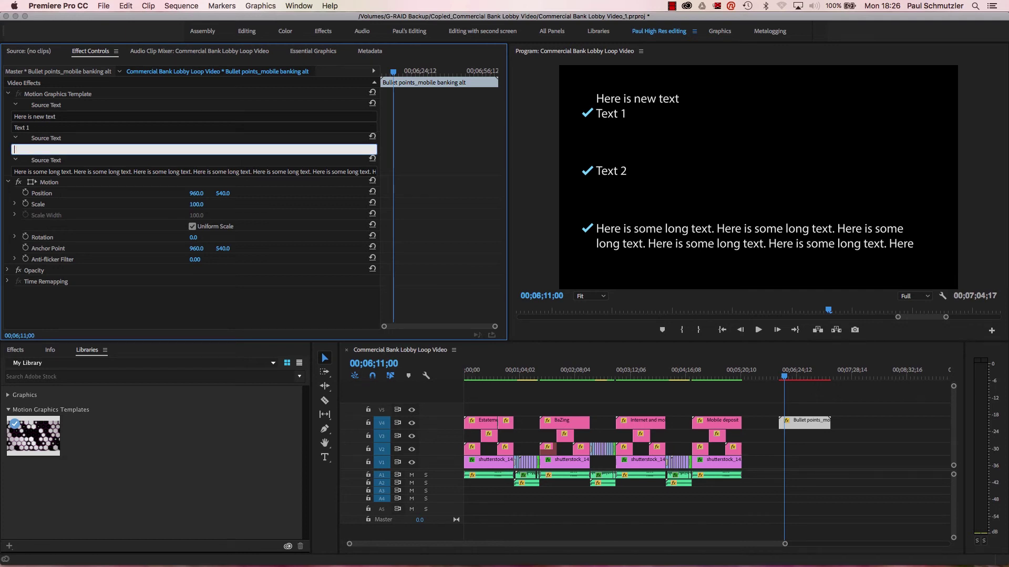
pyautogui.press('Tab')
pyautogui.press('BackSpace')
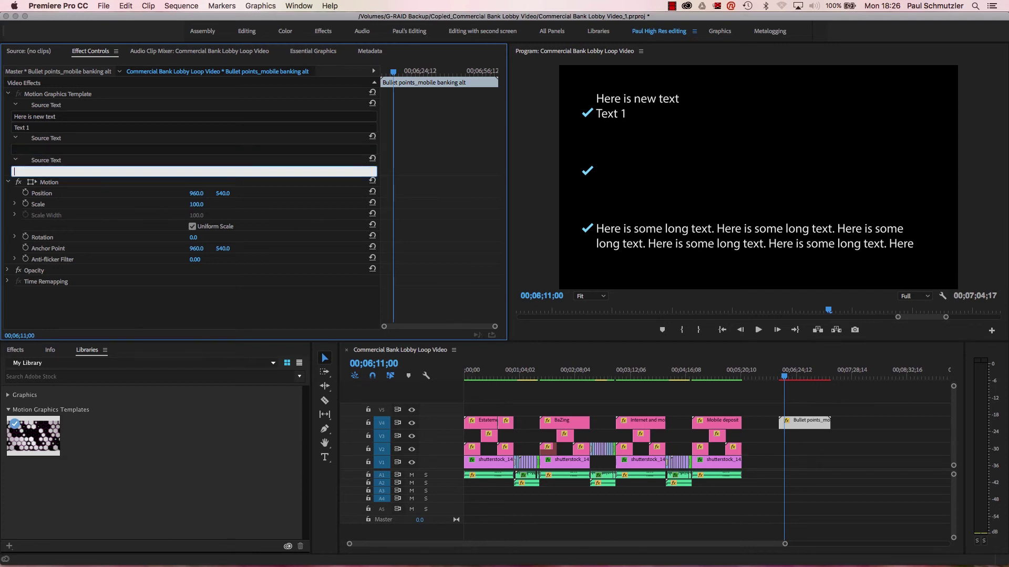
pyautogui.press('Tab')
pyautogui.press('BackSpace')
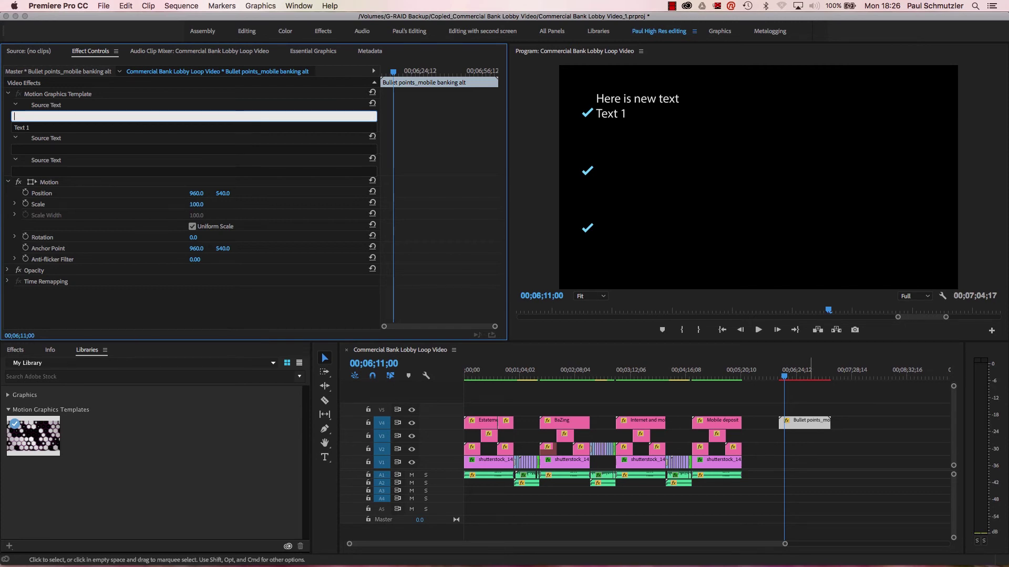
pyautogui.click(807, 374)
# Duplicate the bullet points clip directly after the original and place the copy on track V4.
pyautogui.rightClick(811, 422)
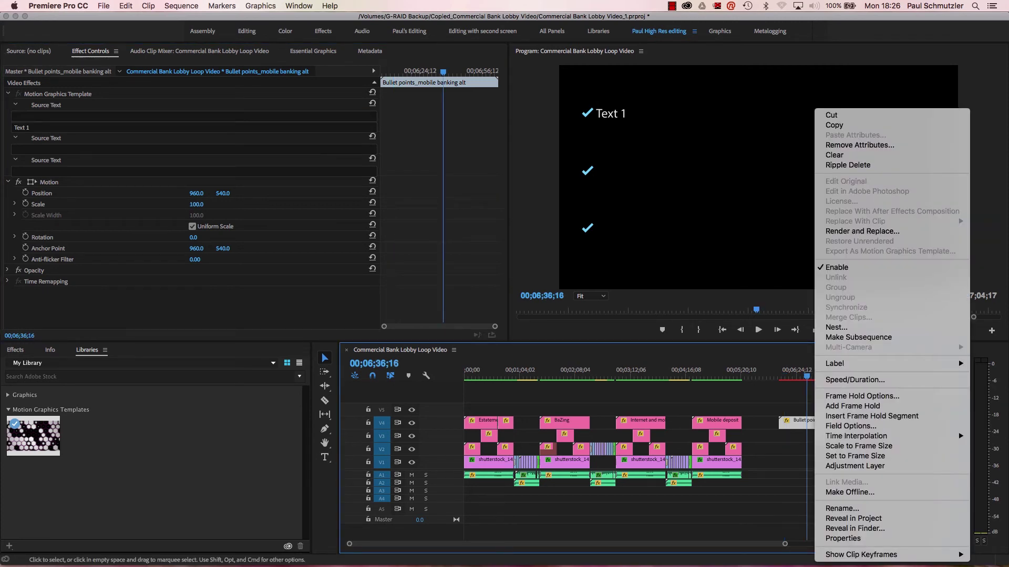
pyautogui.press('Escape')
pyautogui.click(844, 423)
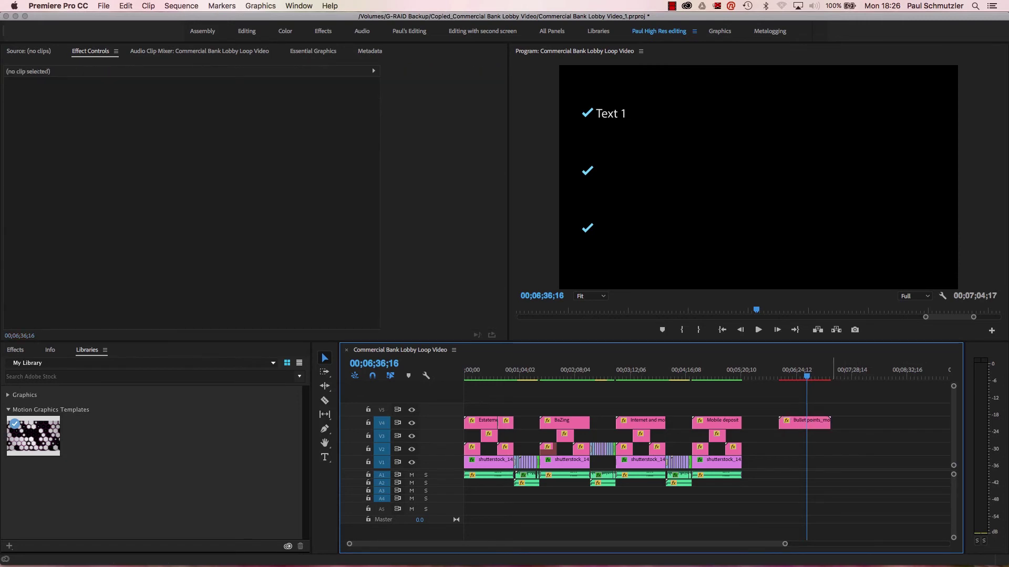
pyautogui.click(830, 374)
pyautogui.press('super+v')
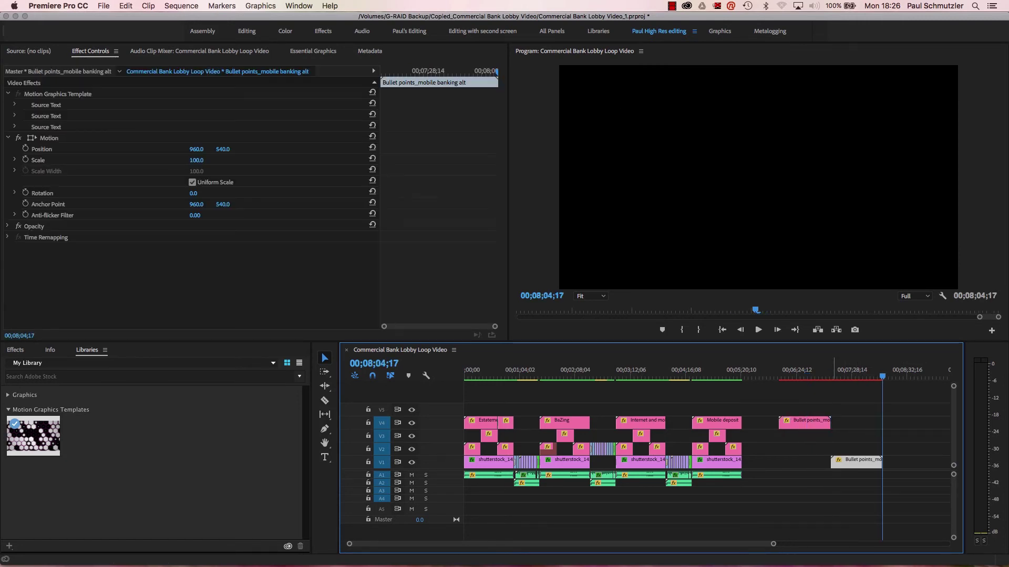
pyautogui.moveTo(856, 461); pyautogui.dragTo(854, 428)
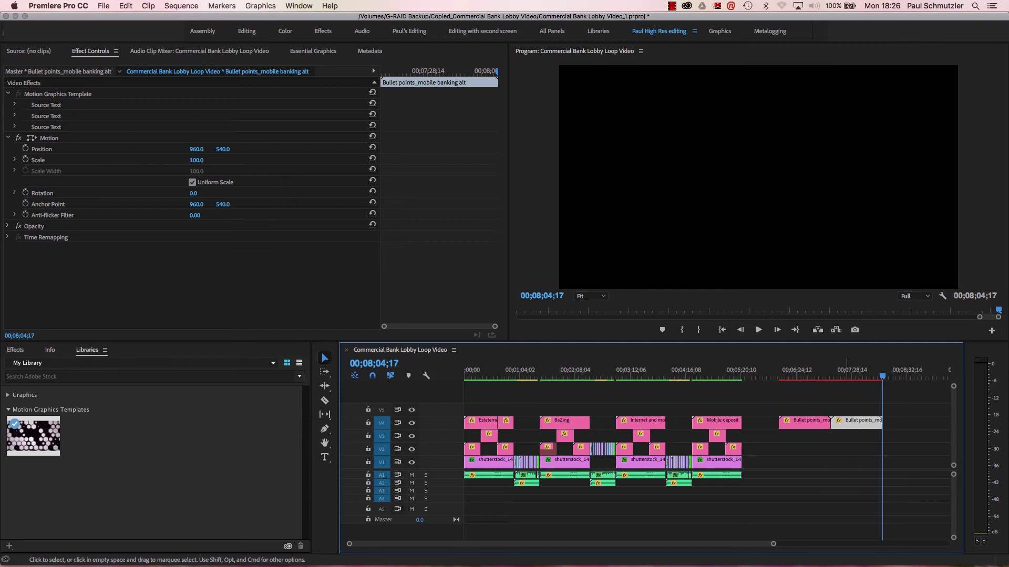
# Compare the original with its copy, then set the copy's empty first source text line to "text test".
pyautogui.moveTo(844, 370); pyautogui.dragTo(797, 370)
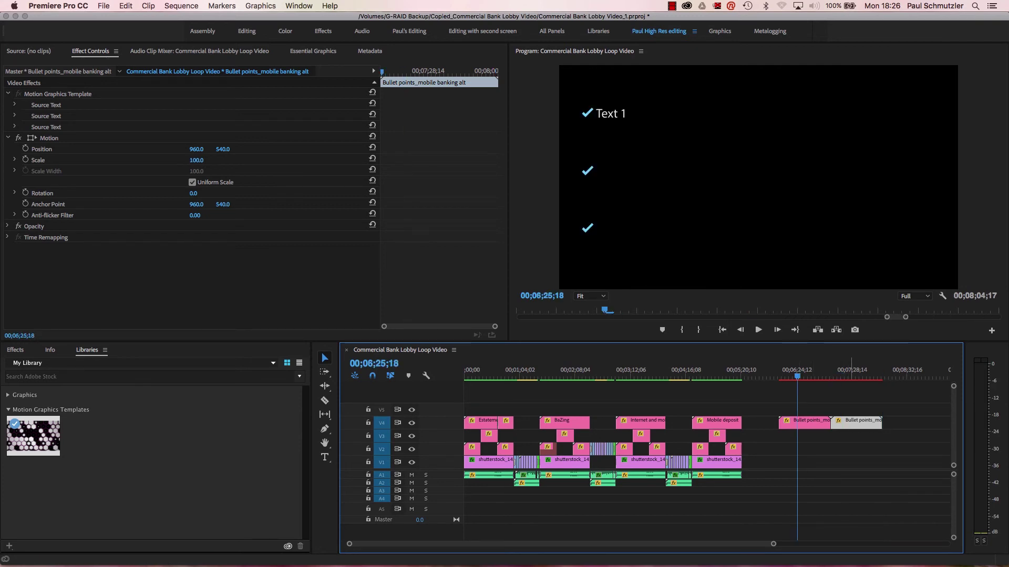
pyautogui.click(851, 374)
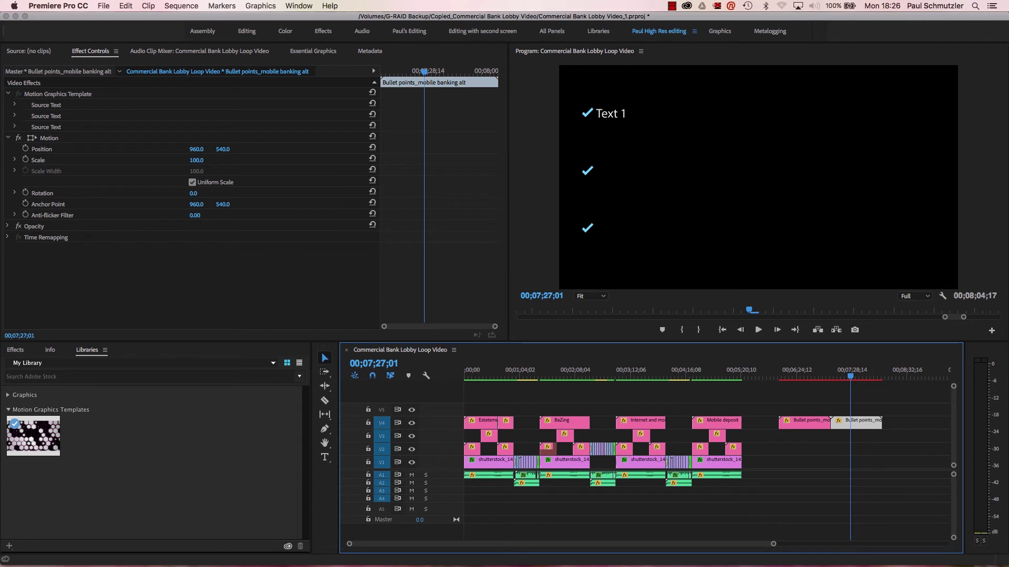
pyautogui.click(15, 105)
pyautogui.click(15, 116)
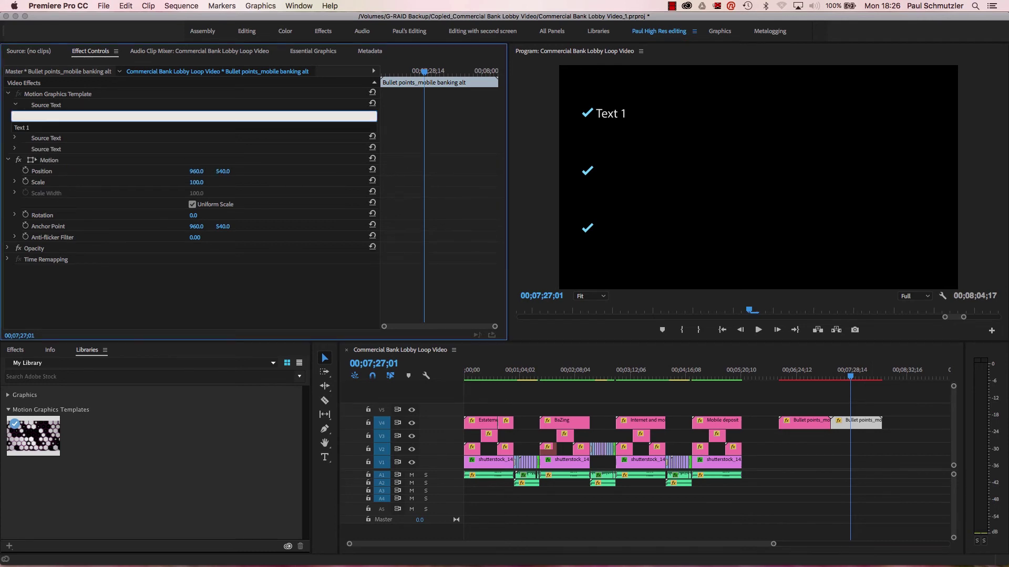
pyautogui.write('text test')
pyautogui.press('Return')
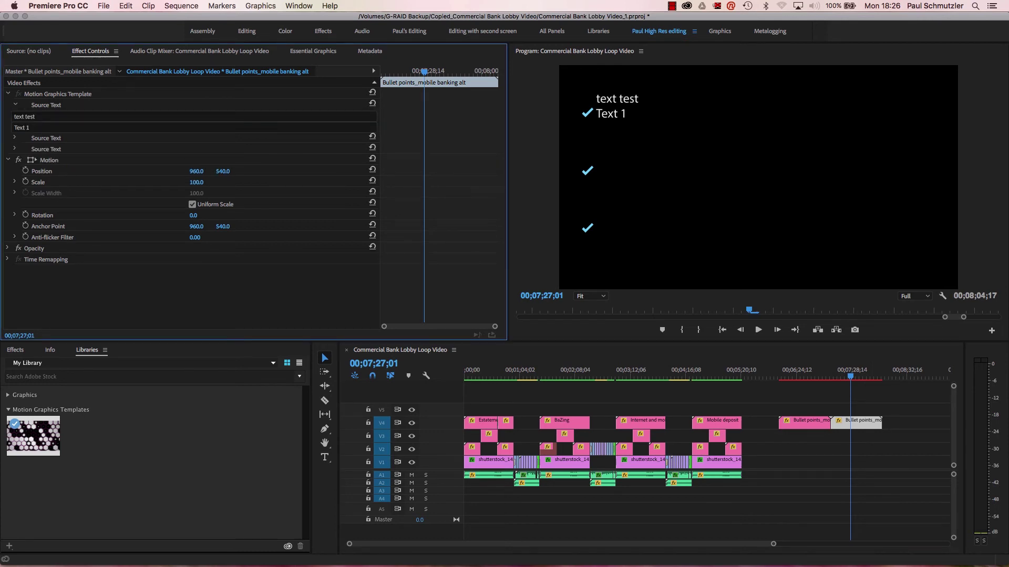
# Compare the text of the original bullet points clip with that of its edited copy.
pyautogui.click(798, 375)
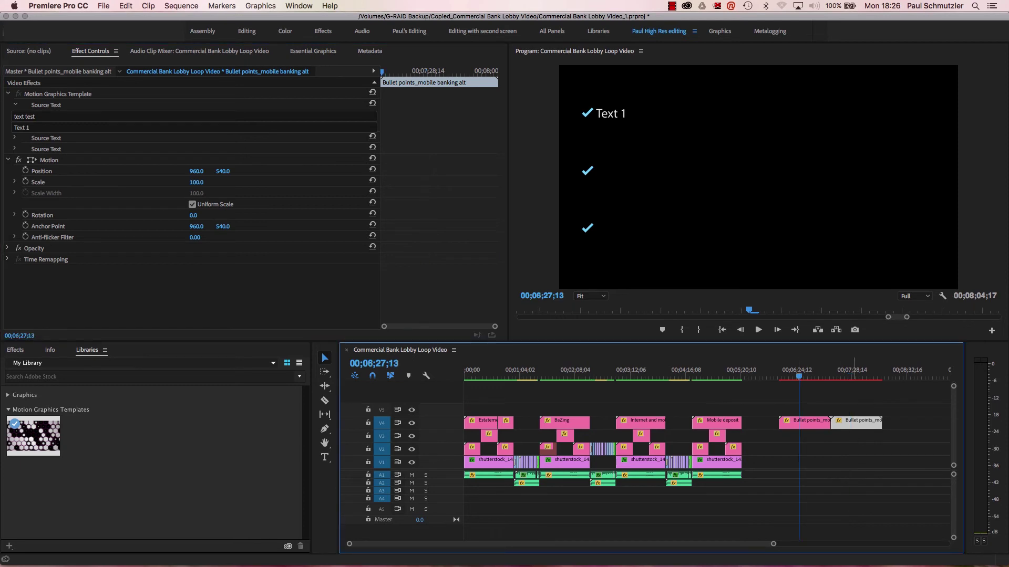
pyautogui.click(854, 375)
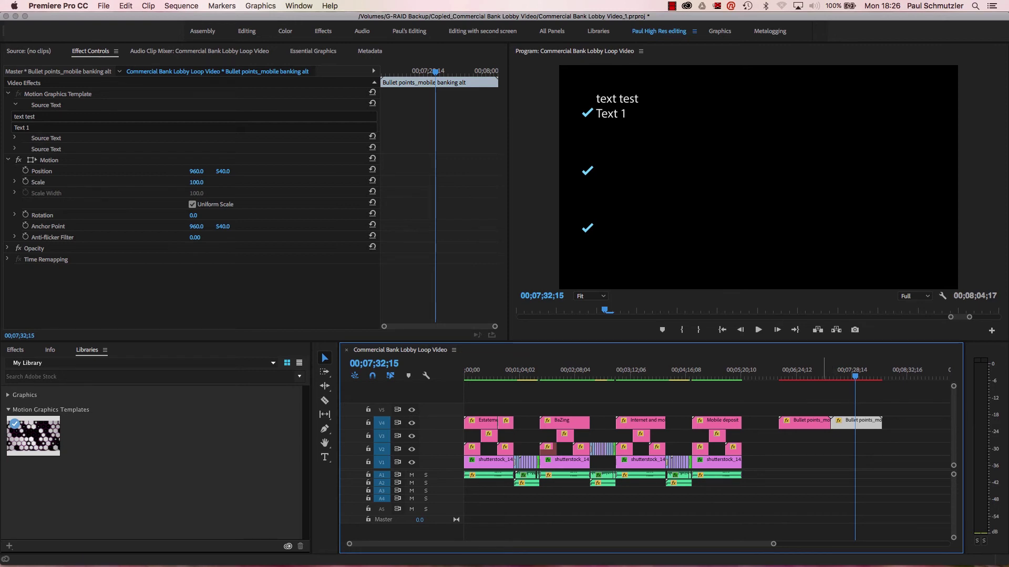
pyautogui.moveTo(822, 370); pyautogui.dragTo(825, 375)
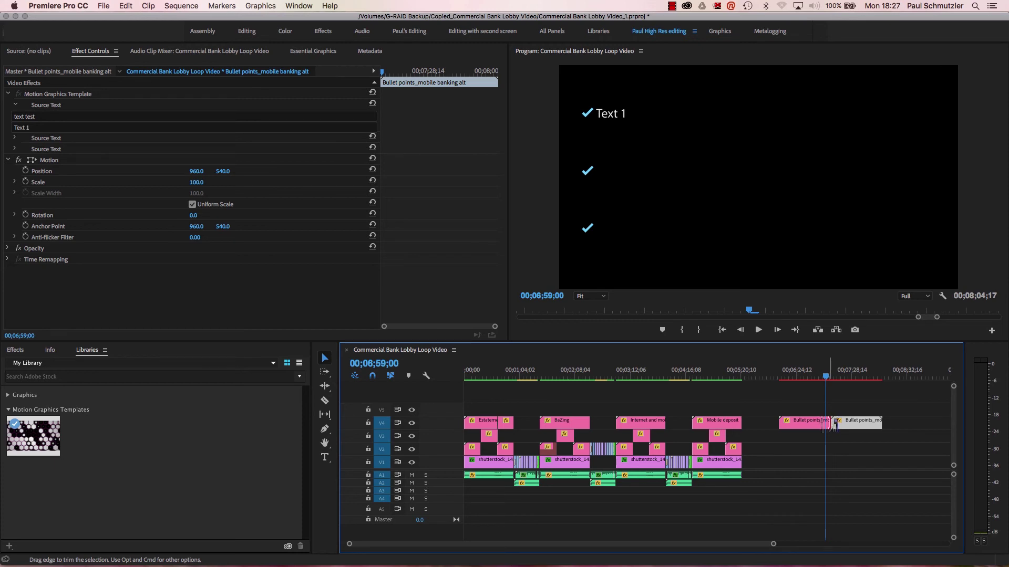
# Trim the original bullet points clip to about half its length and move its copy to track V5, starting at 00;06;32;08.
pyautogui.moveTo(833, 425); pyautogui.dragTo(806, 425)
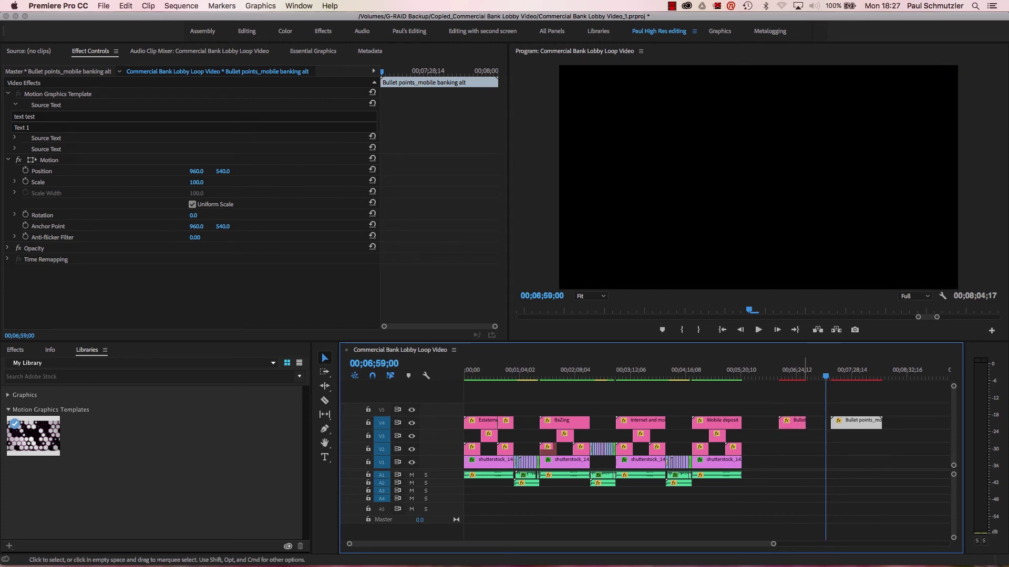
pyautogui.click(801, 372)
pyautogui.moveTo(801, 372); pyautogui.dragTo(802, 372)
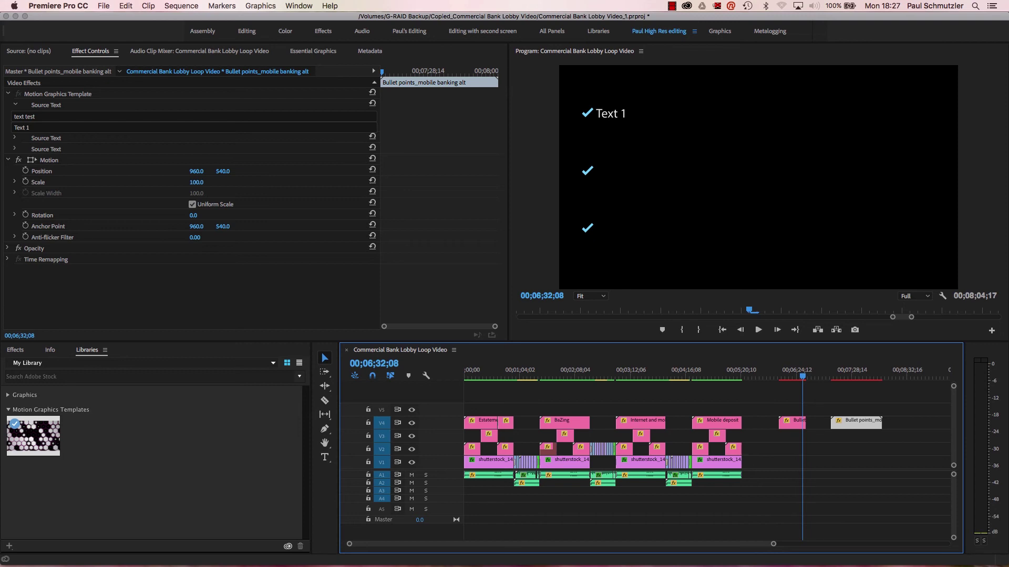
pyautogui.moveTo(841, 422); pyautogui.dragTo(817, 410)
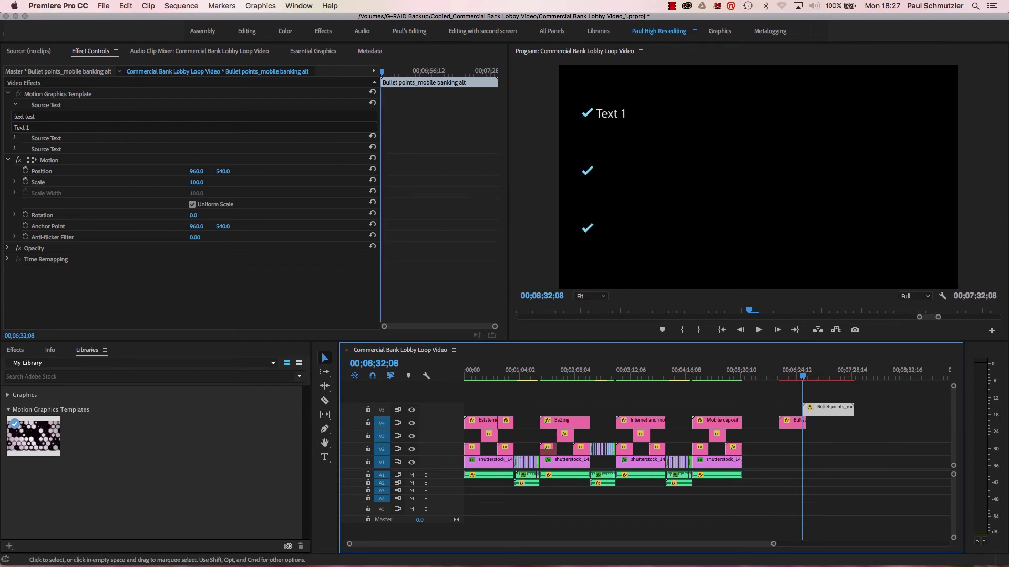
# Preview the overlap between the two bullet points clips and the bullet text change in the Mobile Deposit section.
pyautogui.click(801, 373)
pyautogui.press('space')
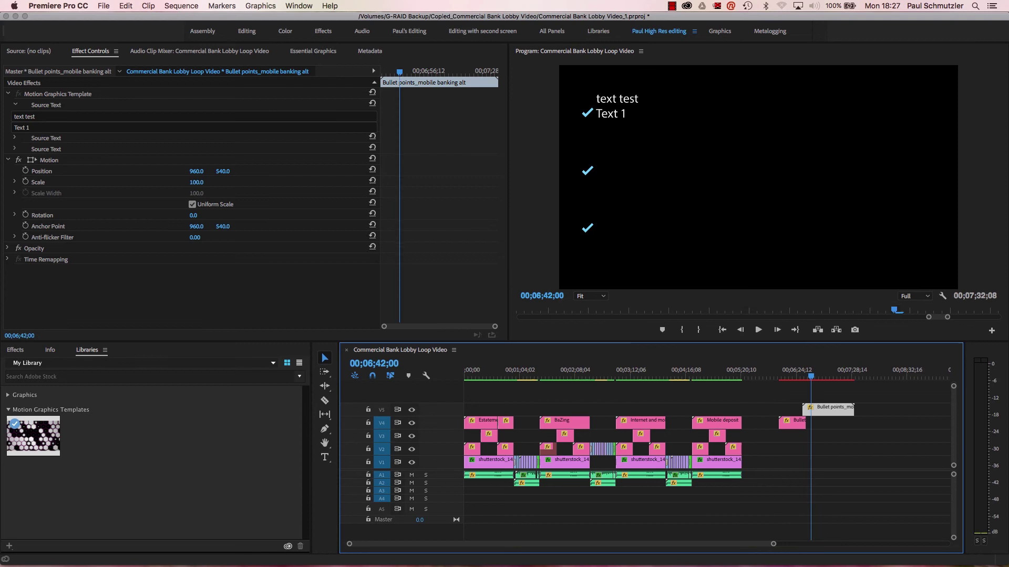
pyautogui.moveTo(704, 372); pyautogui.dragTo(706, 372)
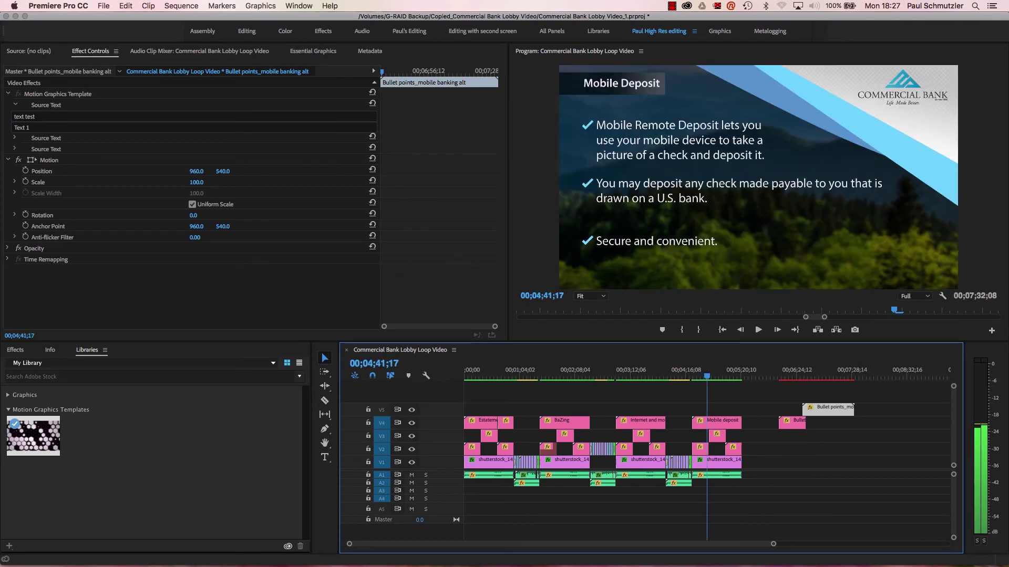
pyautogui.press('space')
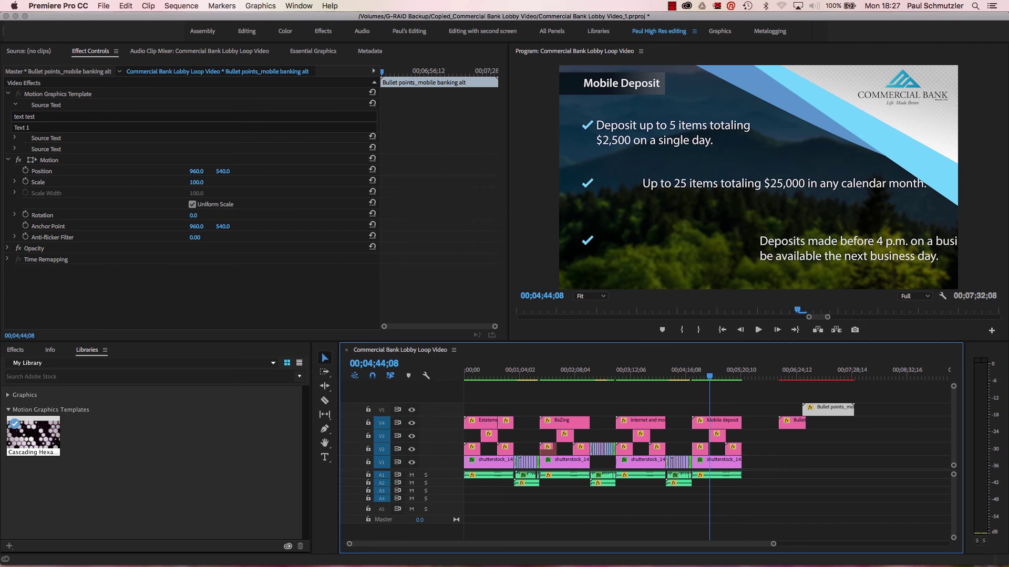
# Place the library's hexagon motion graphics template on track V5 after the bullet points copy, at about 00;07;41;00, and select it.
pyautogui.click(33, 435)
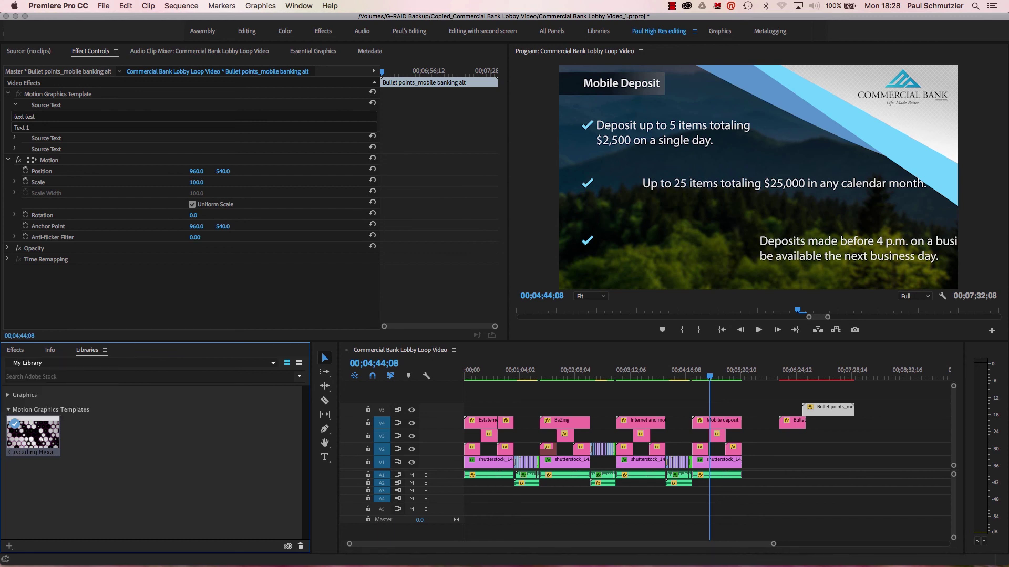
pyautogui.moveTo(43, 444); pyautogui.dragTo(862, 376)
pyautogui.click(862, 410)
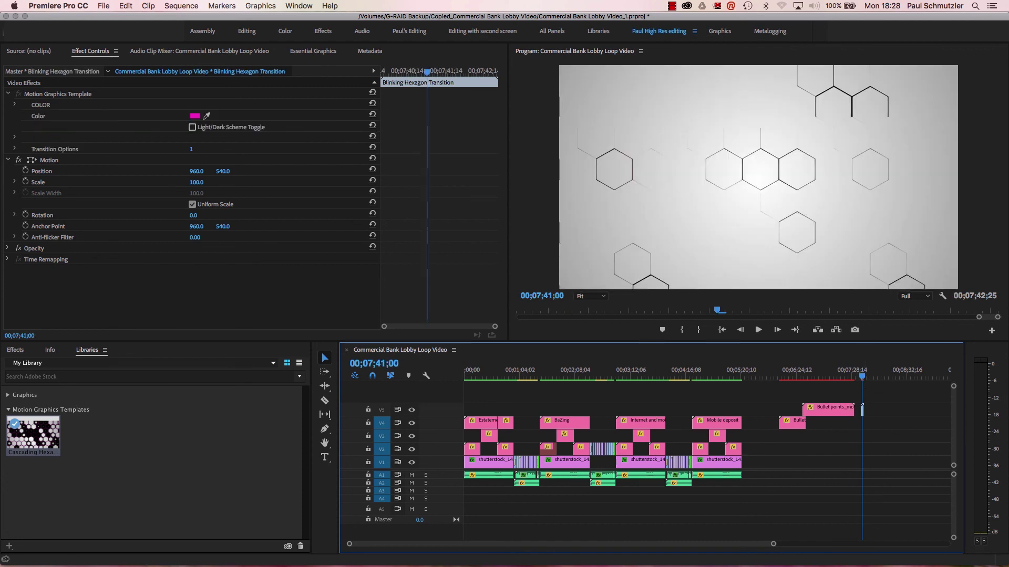
# Enable the Light/Dark Scheme Toggle on the hexagon transition clip and expand its COLOR group.
pyautogui.click(192, 127)
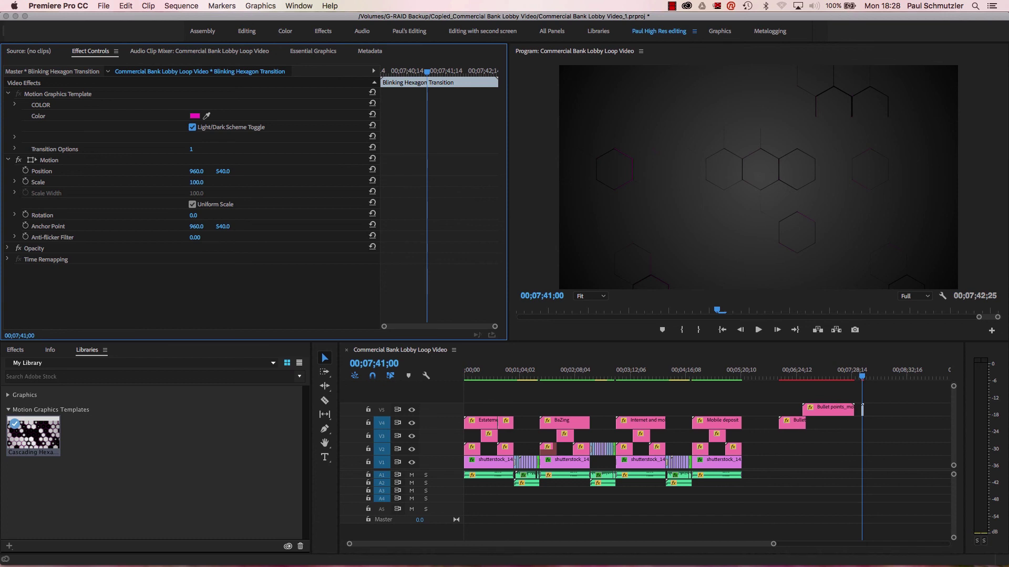
pyautogui.click(15, 104)
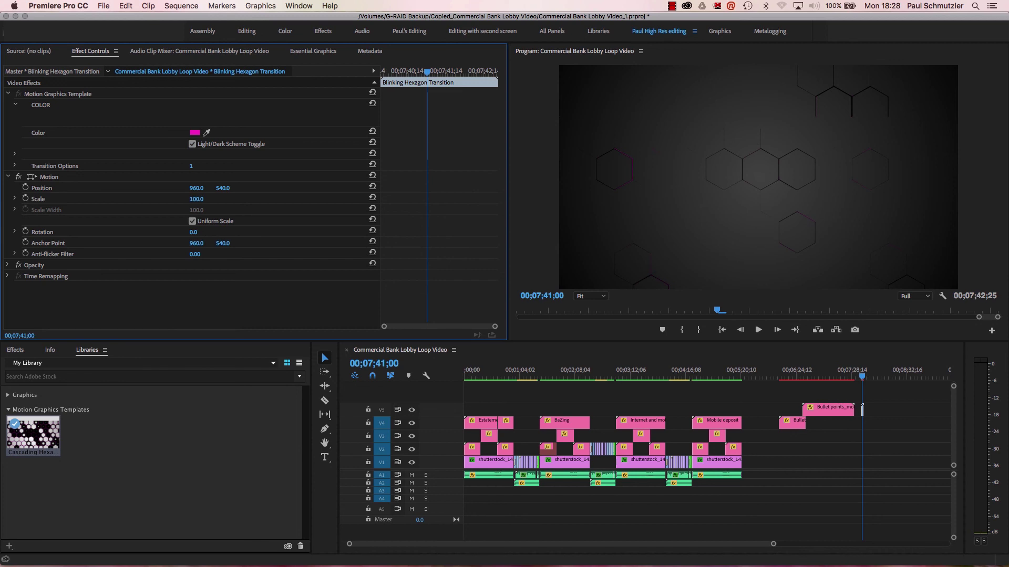